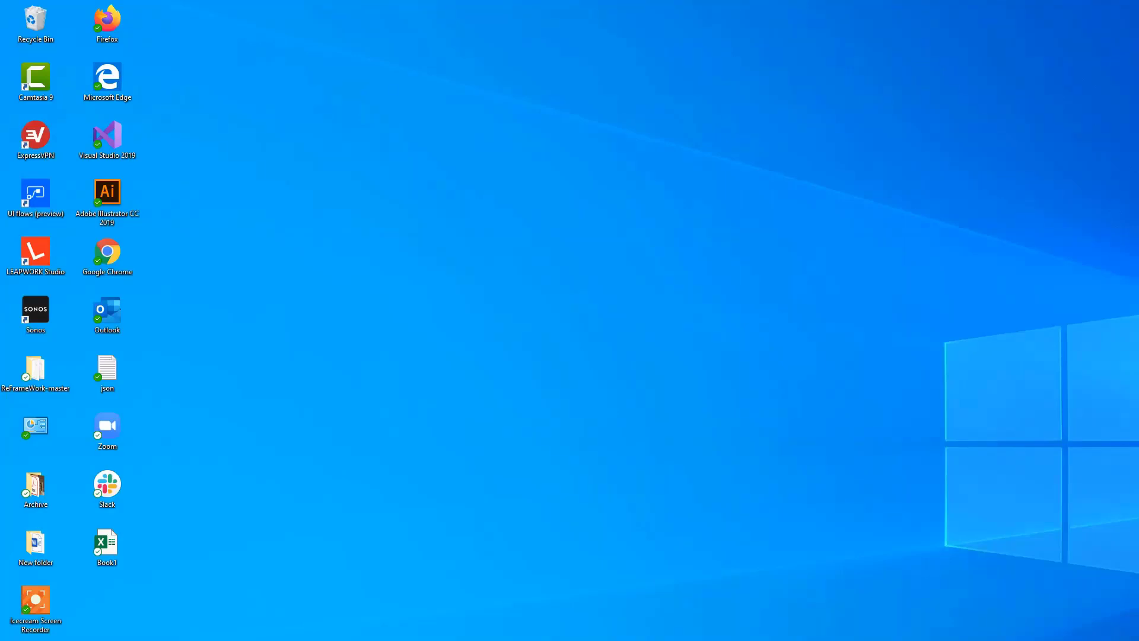
Create a new AutoHotkey Script on the desktop and open it with Edit Script.
right_click(516, 329)
mouse_move(570, 539)
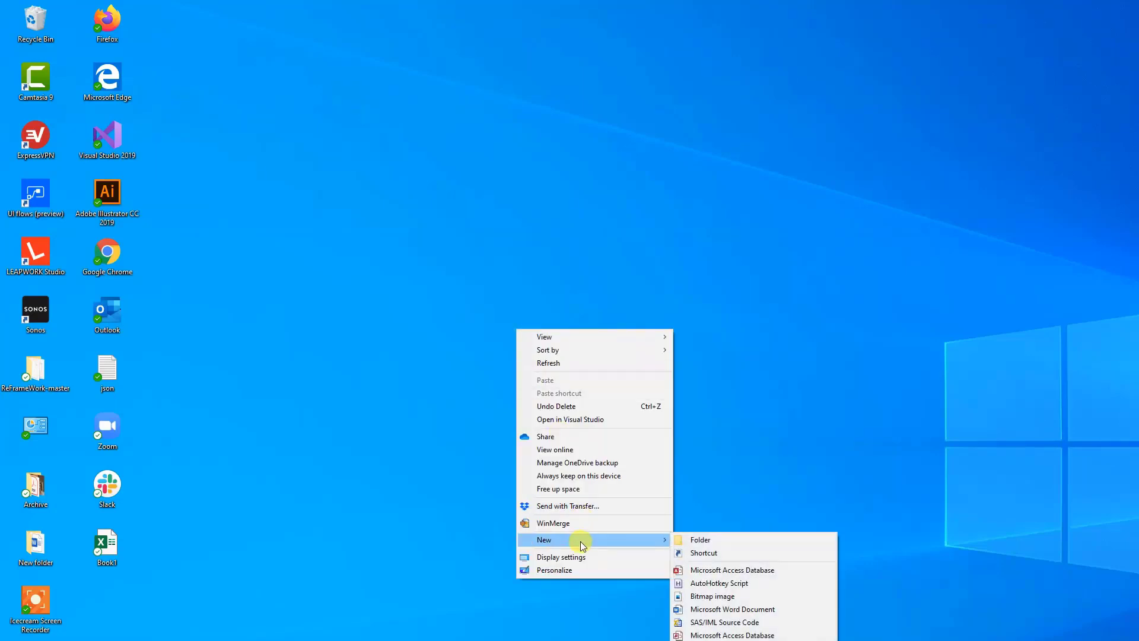
left_click(725, 583)
right_click(532, 341)
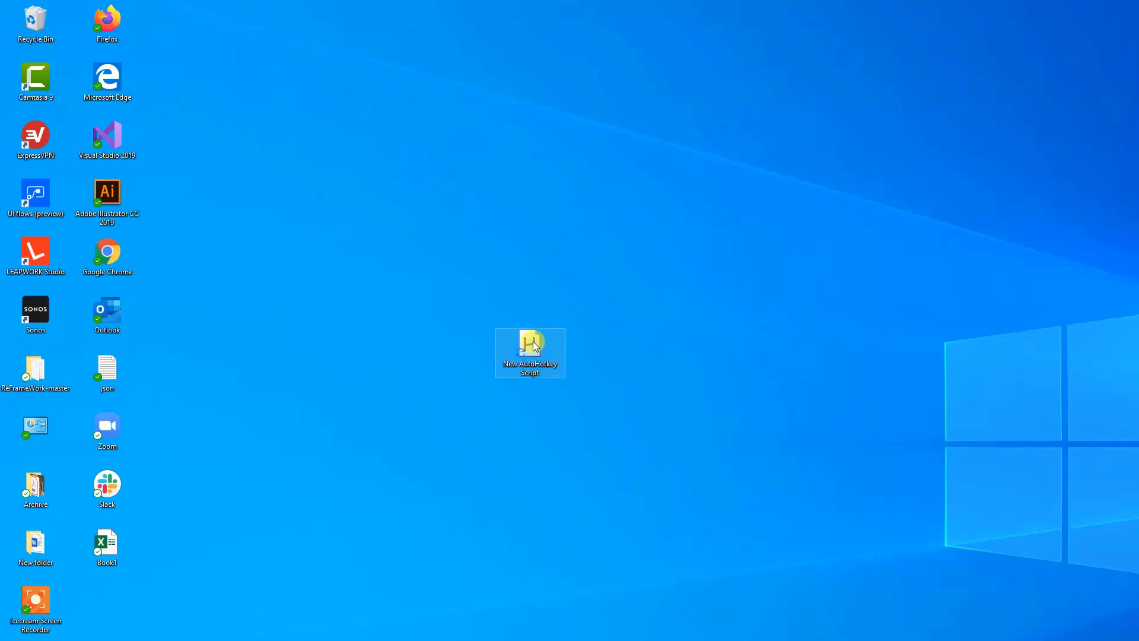
left_click(575, 376)
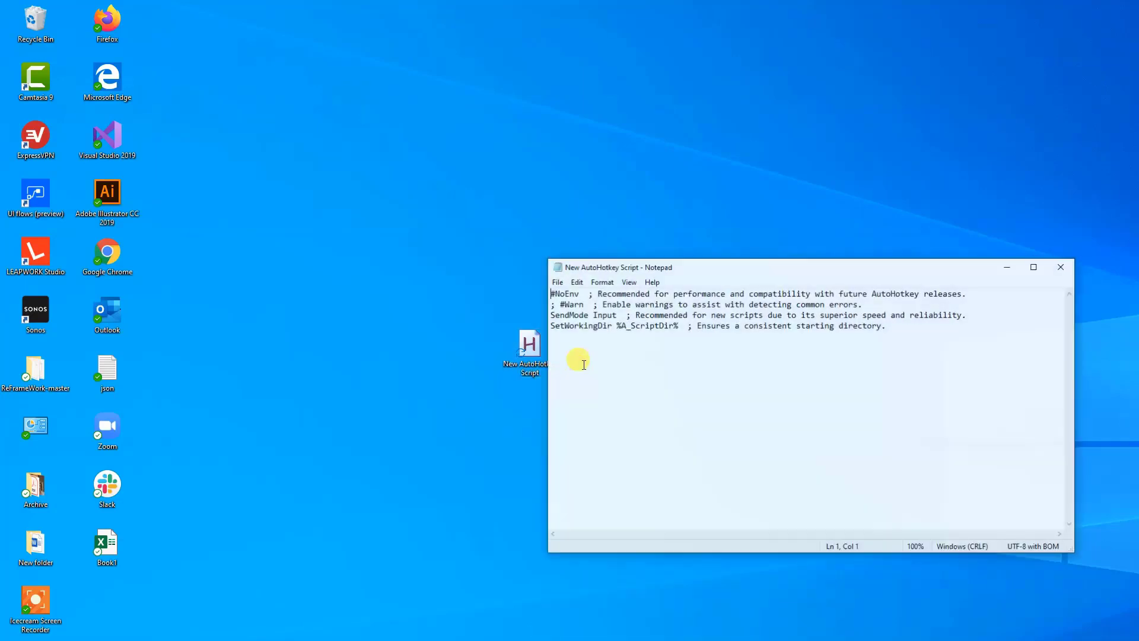
left_click_drag(715, 273, 741, 269)
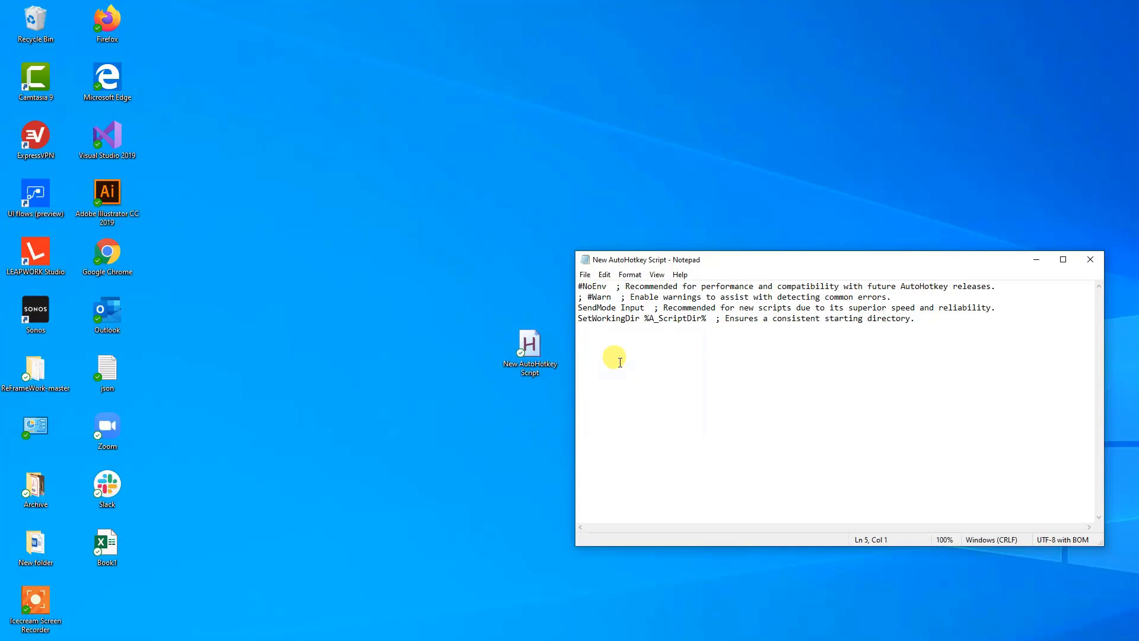
Write the +NumpadAdd:: hotkey line below the template.
key("Return")
type("+")
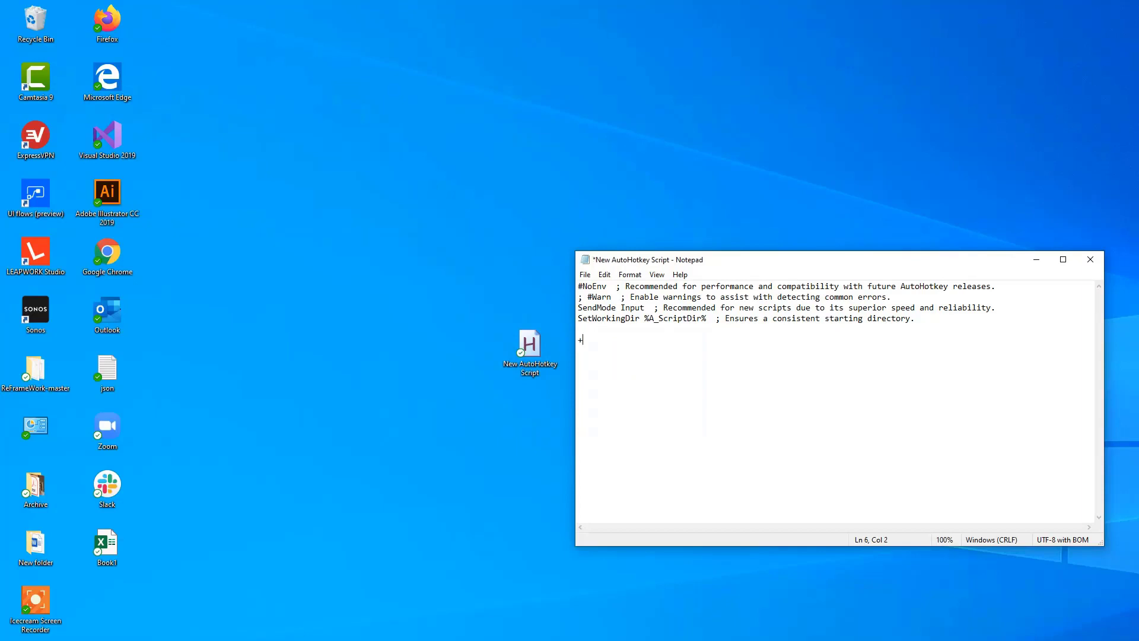
type("Numpad")
type("Add")
type("::")
left_click_drag(578, 337, 628, 339)
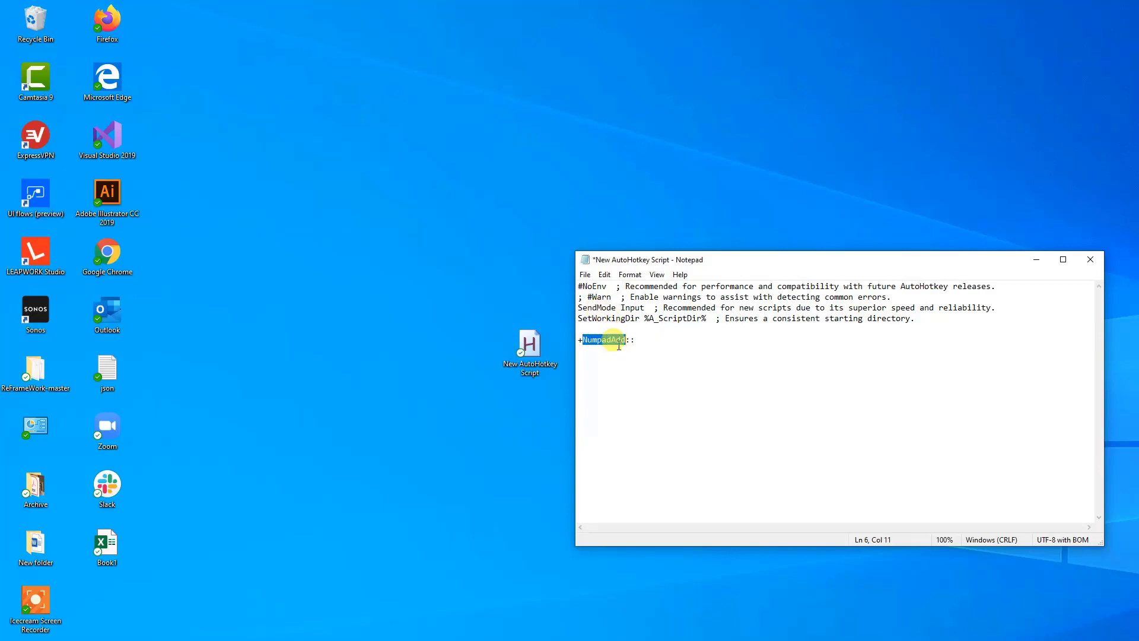
left_click(625, 338)
key("F8")
key("F8")
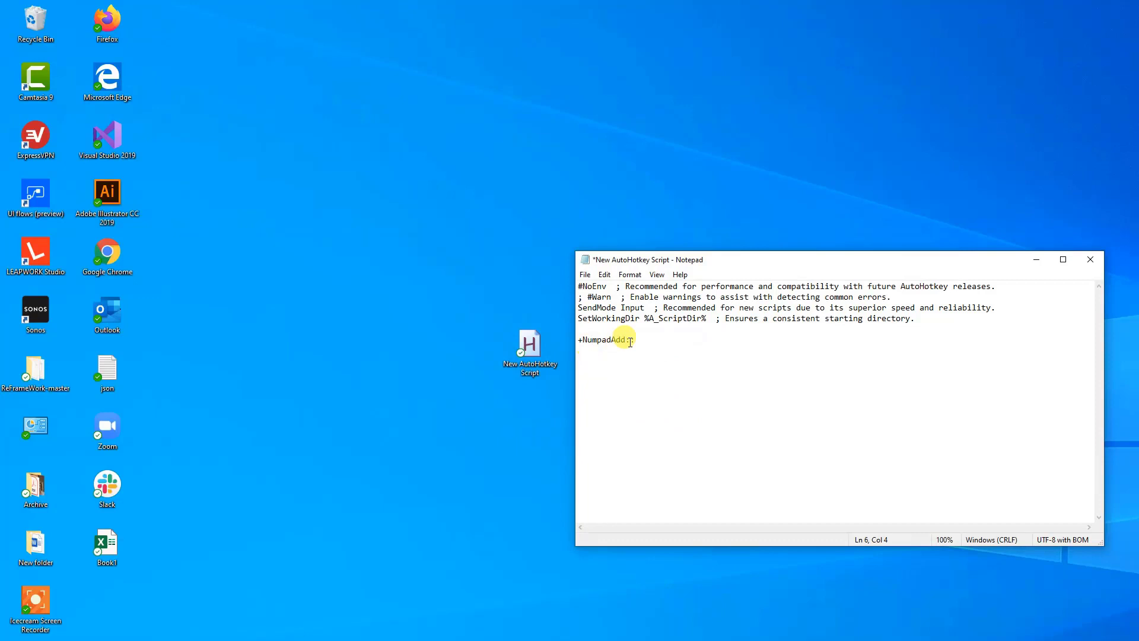
left_click(632, 342)
Start the send {Volume_Up} line under the hotkey, correcting typos.
key("Return")
type("S")
type("end")
key("BackSpace")
key("BackSpace")
key("BackSpace")
key("BackSpace")
type("send {")
type("Vol")
key("BackSpace")
key("BackSpace")
type("olume")
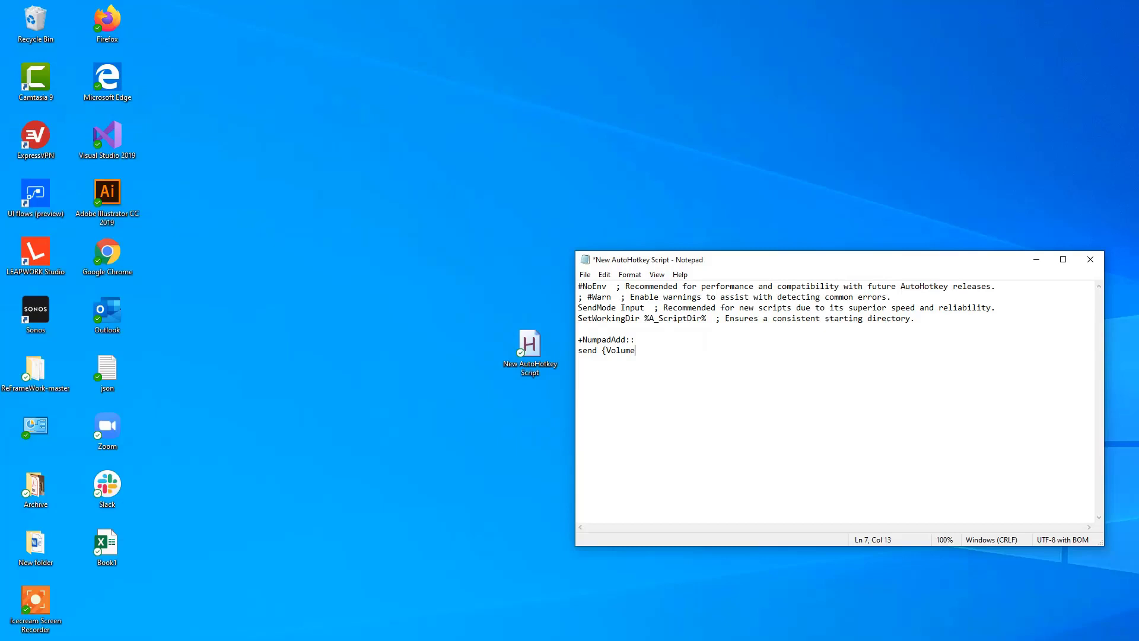
type("_Up")
type("} ")
type("return")
Save and run the script, then confirm Shift+NumpadAdd raises volume from 4 to 16.
key("ctrl+s")
left_click(534, 364)
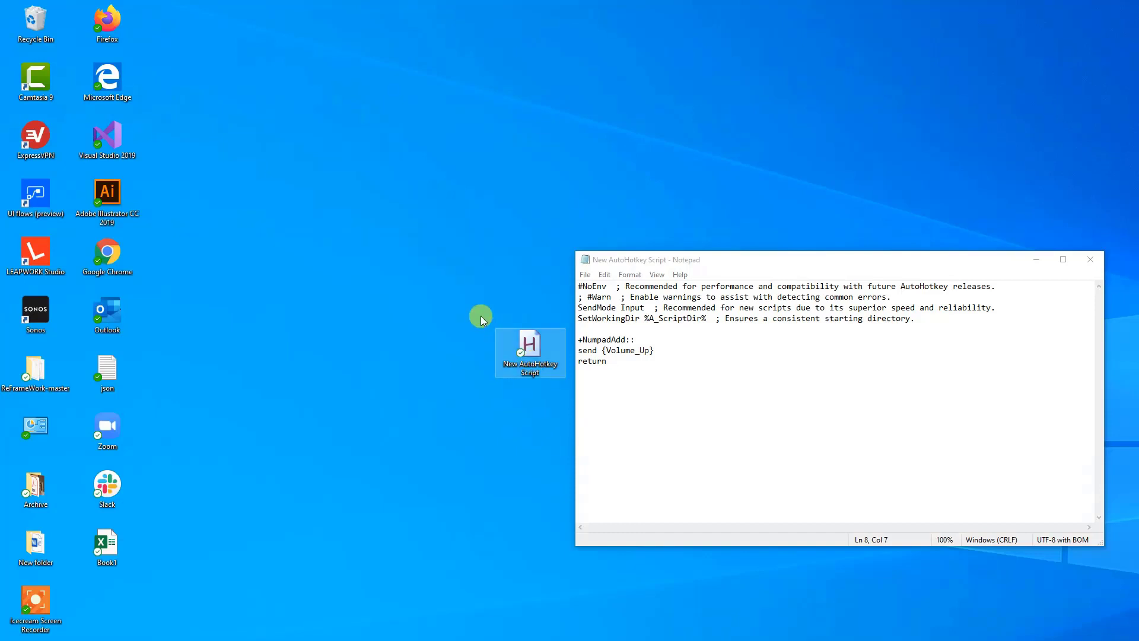
key("shift+KP_Add")
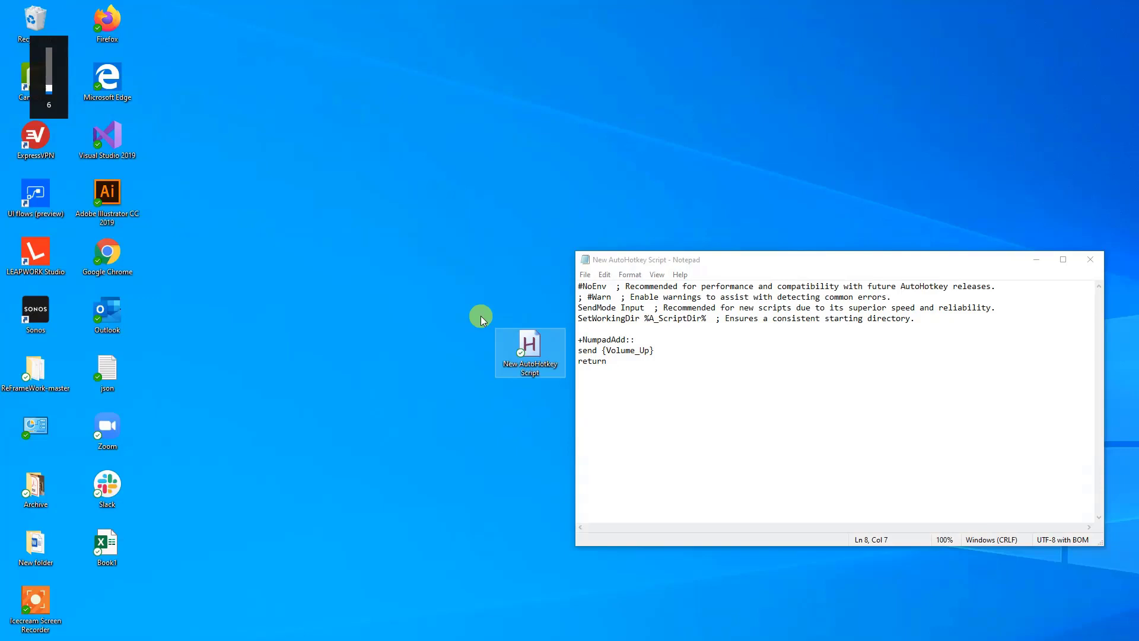
key("shift+KP_Add")
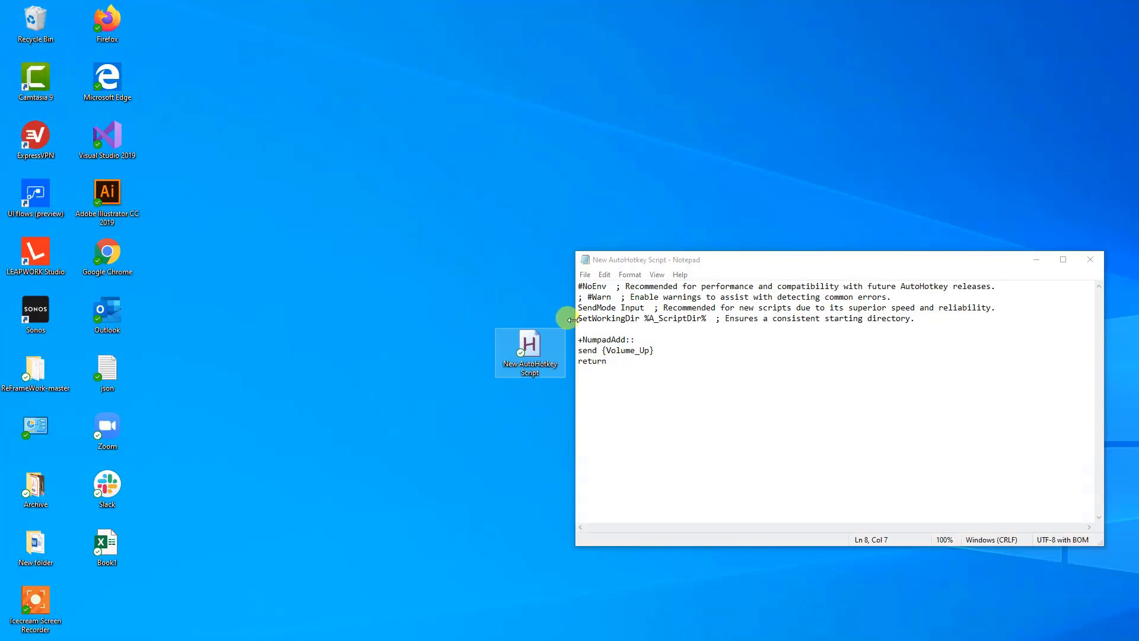
Change the send line to send {Volume_Up 5} and save the script.
left_click(655, 349)
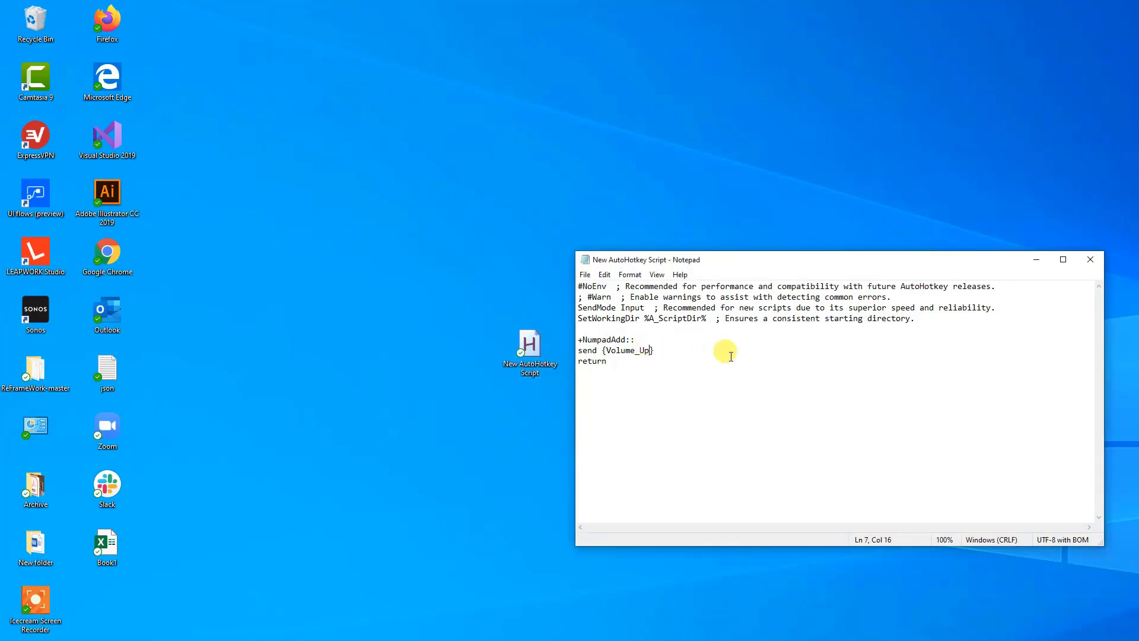
type("5")
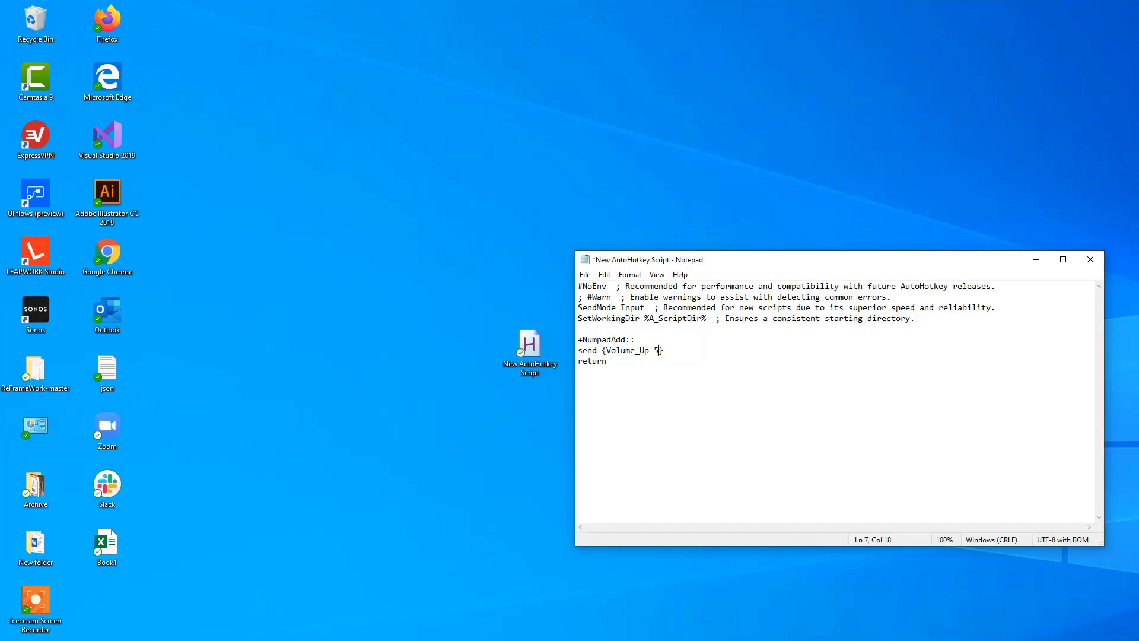
key("ctrl+s")
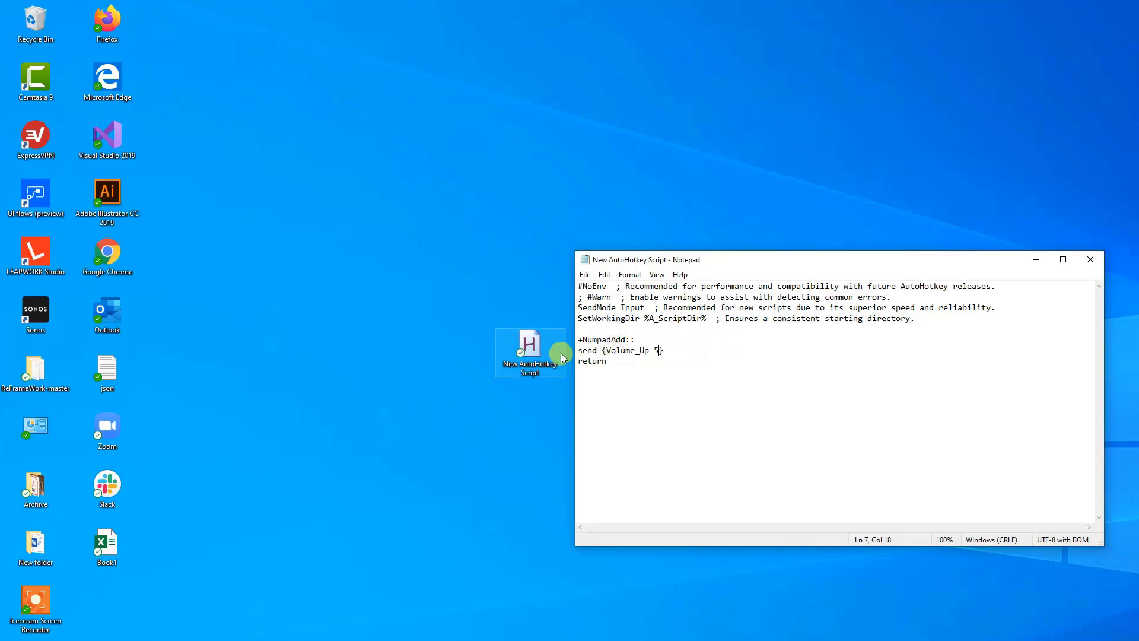
Reload the script, confirm volume jumps 30 to 46, and add a blank line before return.
left_click(547, 349)
double_click(547, 349)
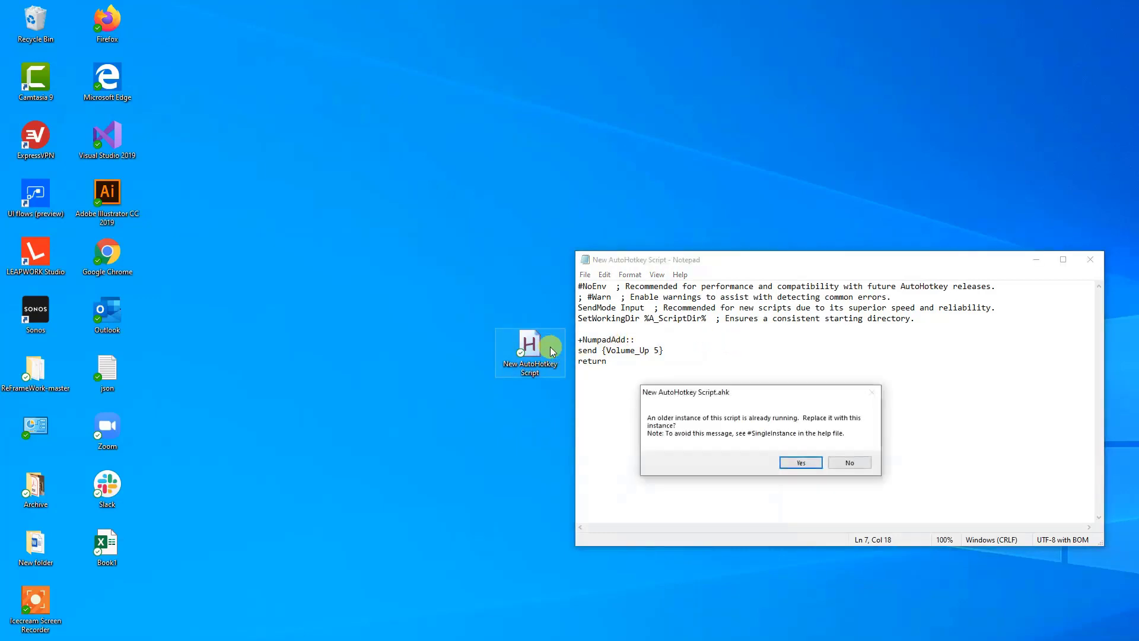
left_click(804, 462)
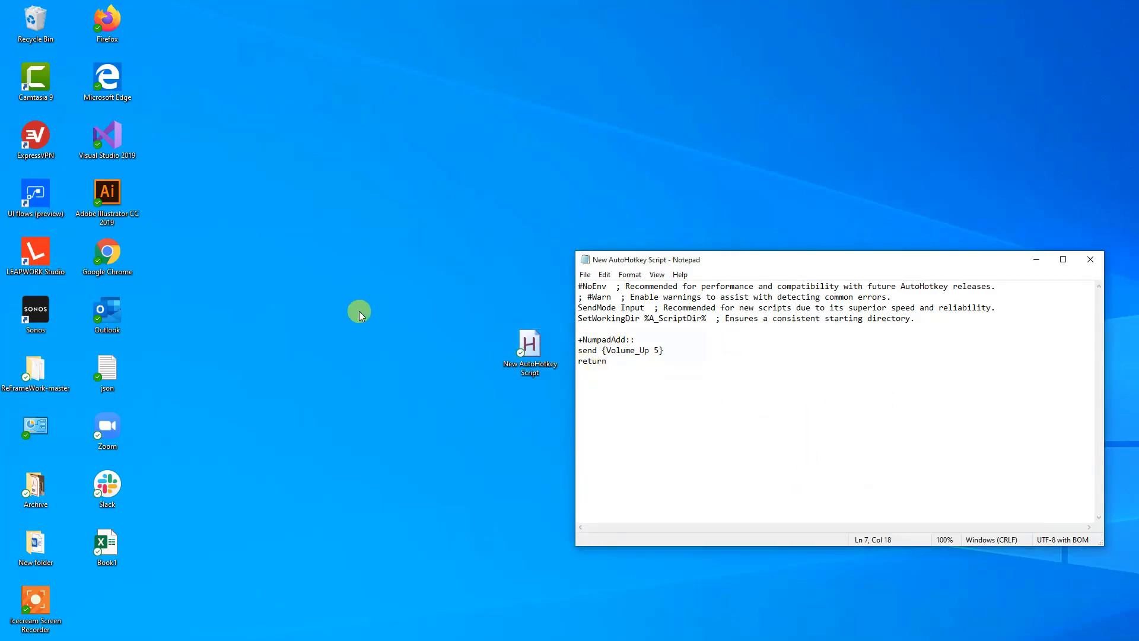
key("shift+KP_Add")
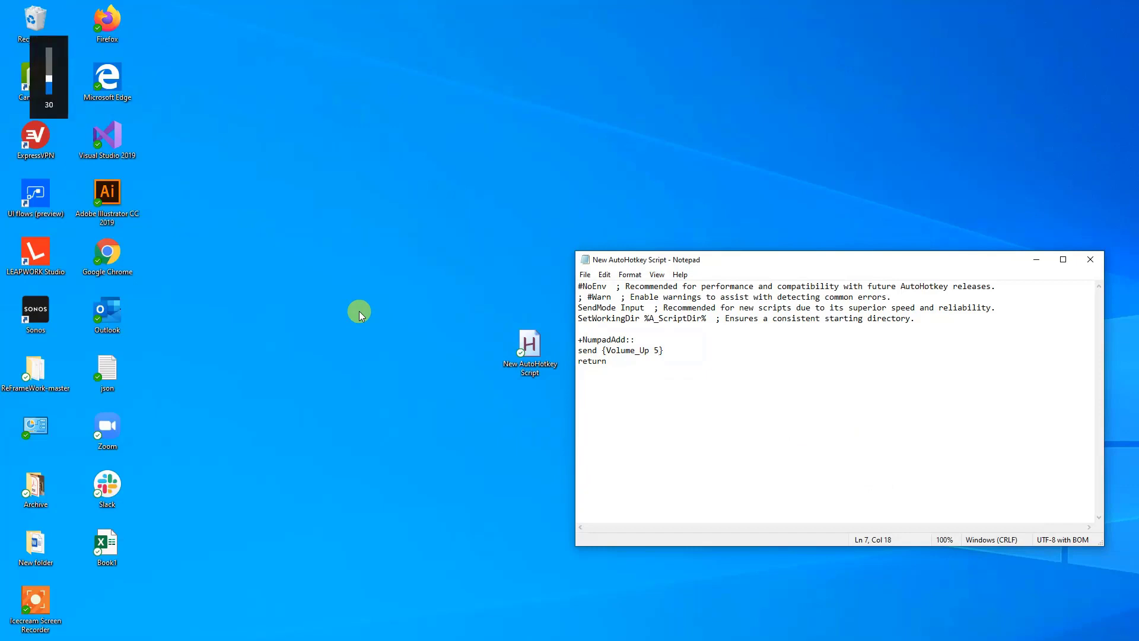
key("shift+KP_Add")
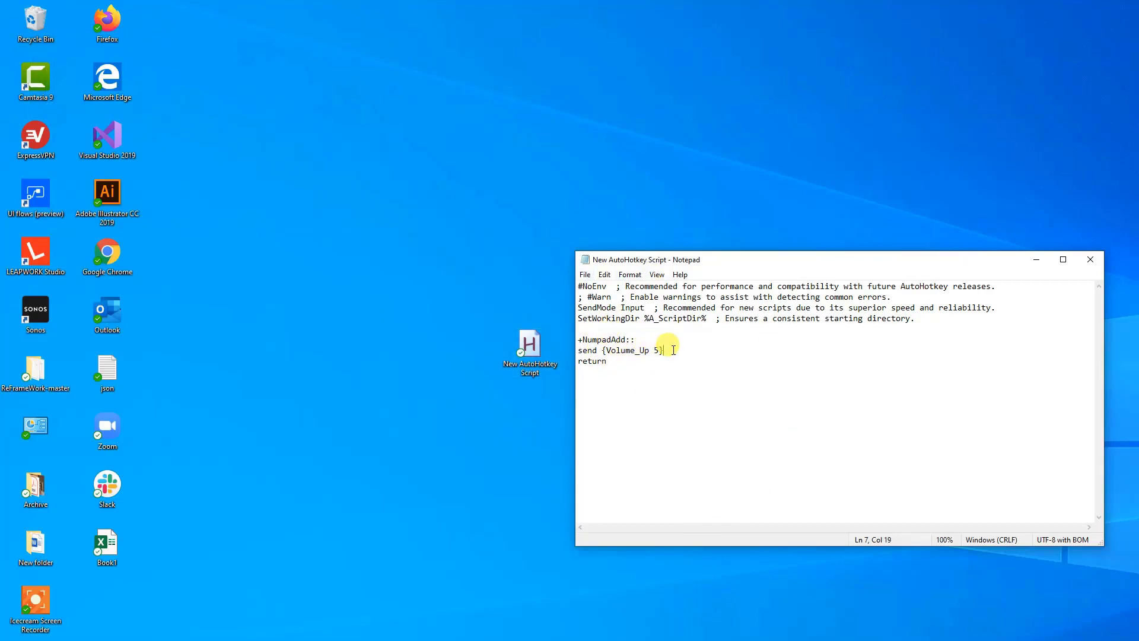
key("Return")
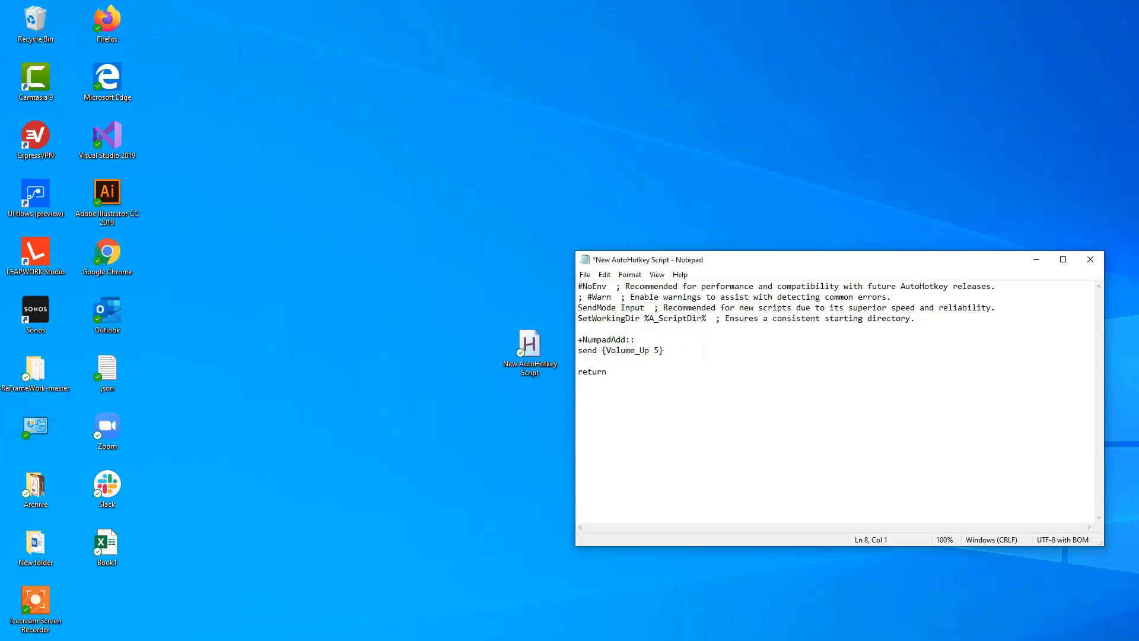
type("+")
type("Numpad")
type("Sub")
type("::")
Type the +NumpadSub:: line and begin send {Volume_Down 5} beneath it.
key("Return")
type("s")
type("end ")
type("{")
type("Volujme")
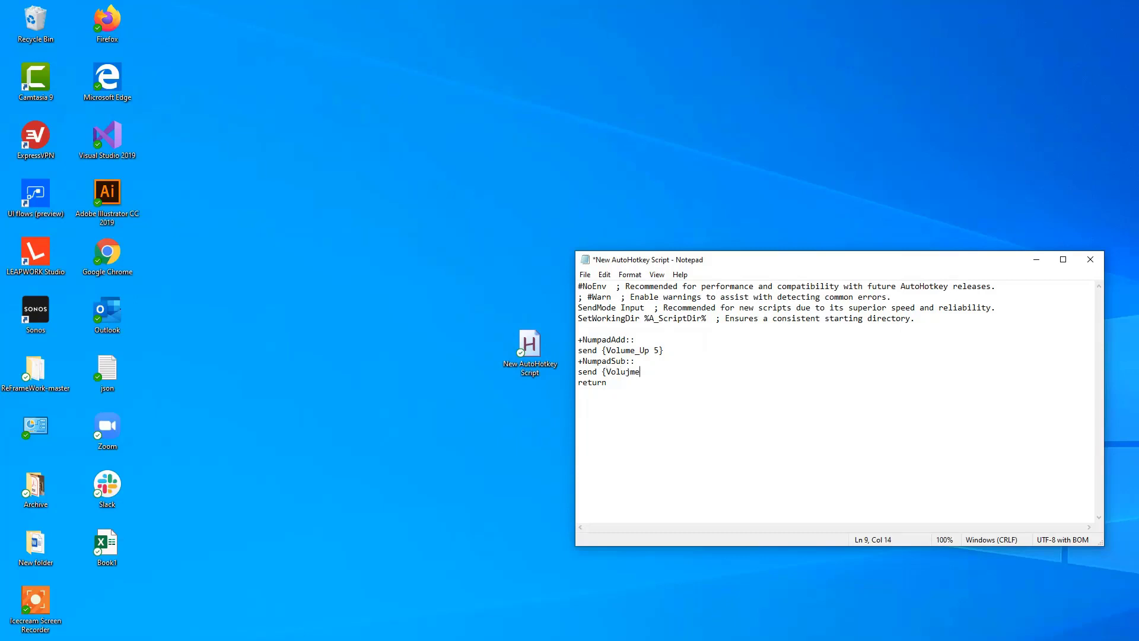
key("BackSpace")
key("BackSpace")
type("me")
type("_Down ")
type("5")
type("}")
Save the script and rerun it, replacing the running instance.
key("ctrl+s")
left_click(549, 357)
double_click(548, 357)
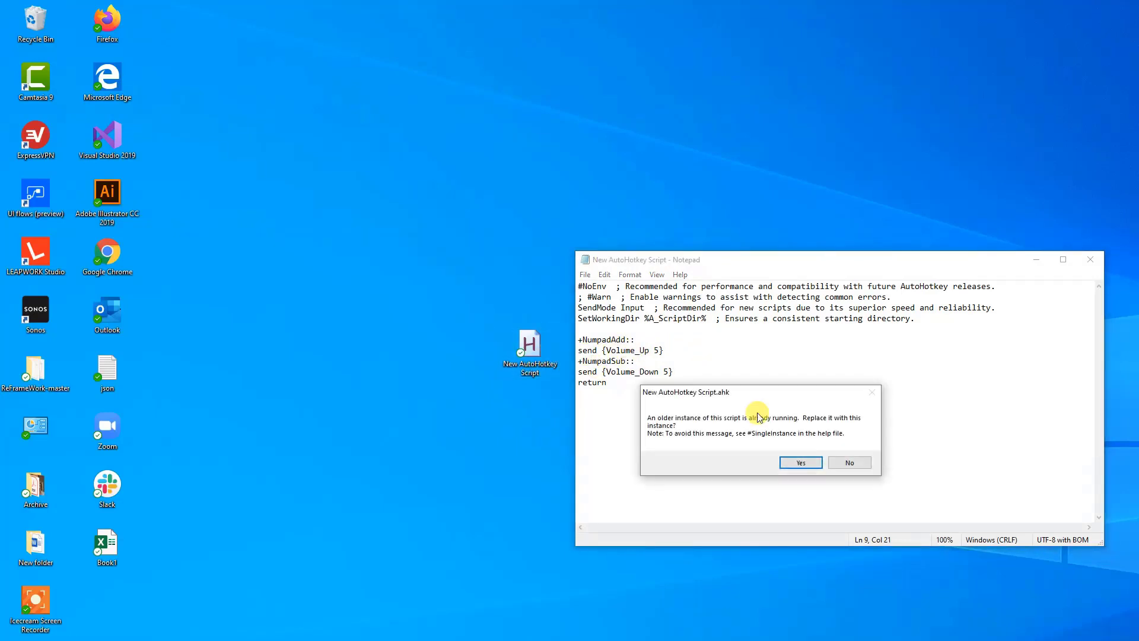
left_click(794, 463)
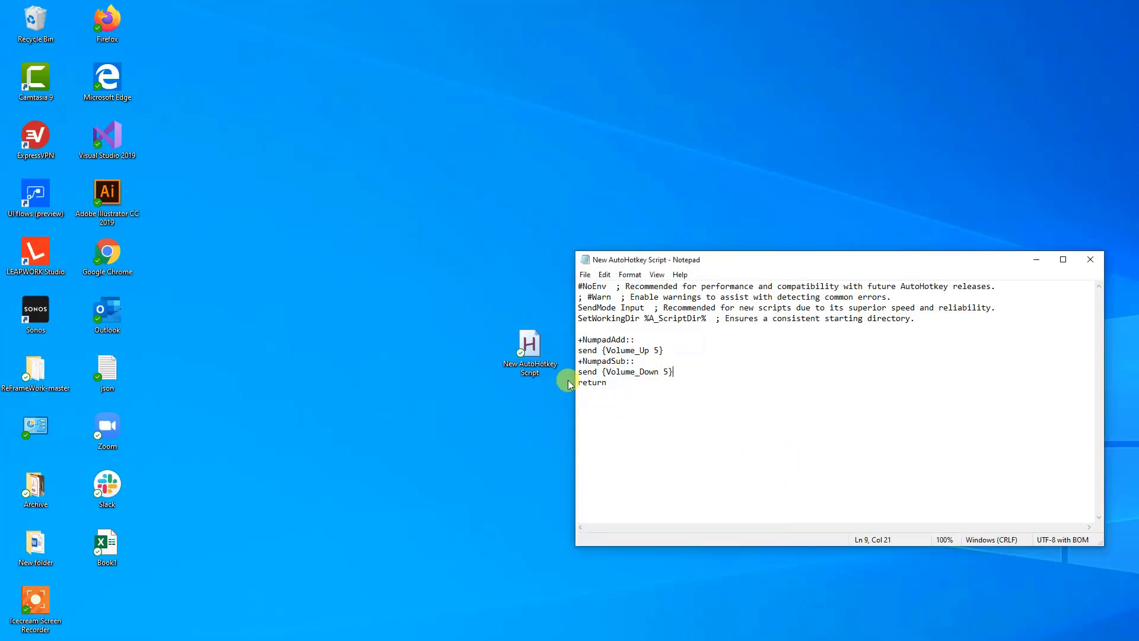
Test the volume-up and volume-down hotkeys, then return to the Volume_Down line.
key("KP_Add")
key("KP_Subtract")
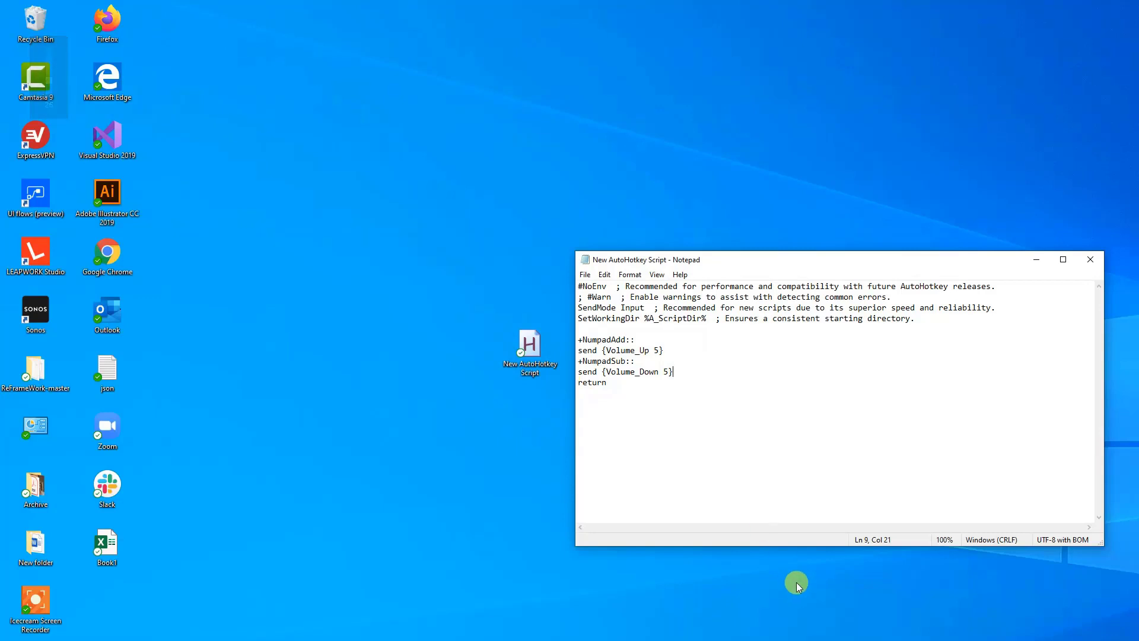
left_click(752, 606)
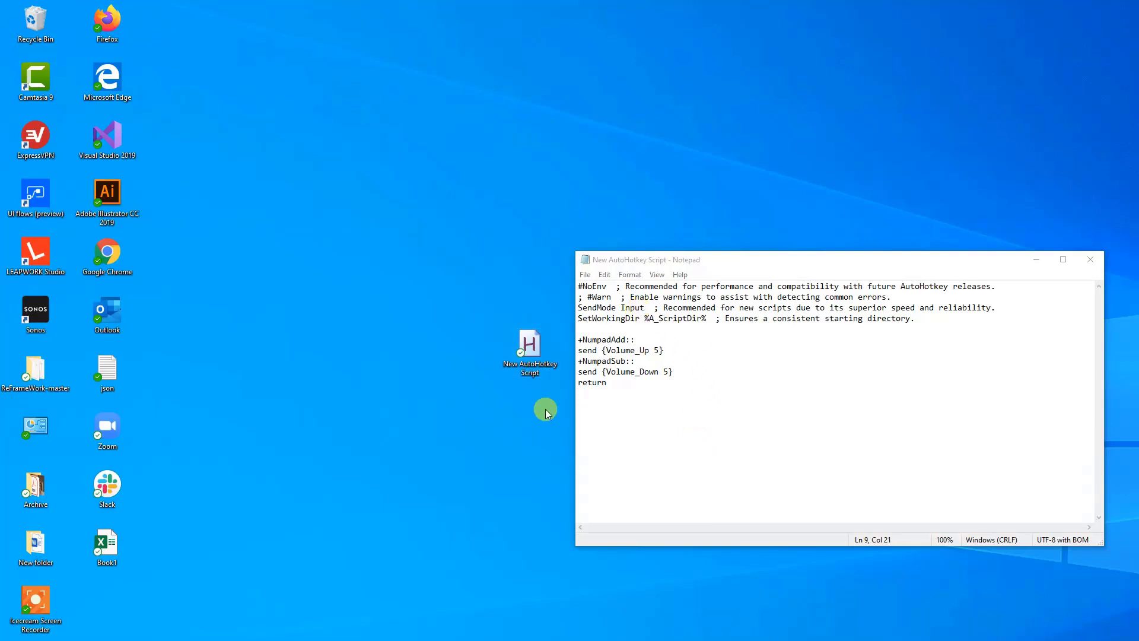
left_click(689, 371)
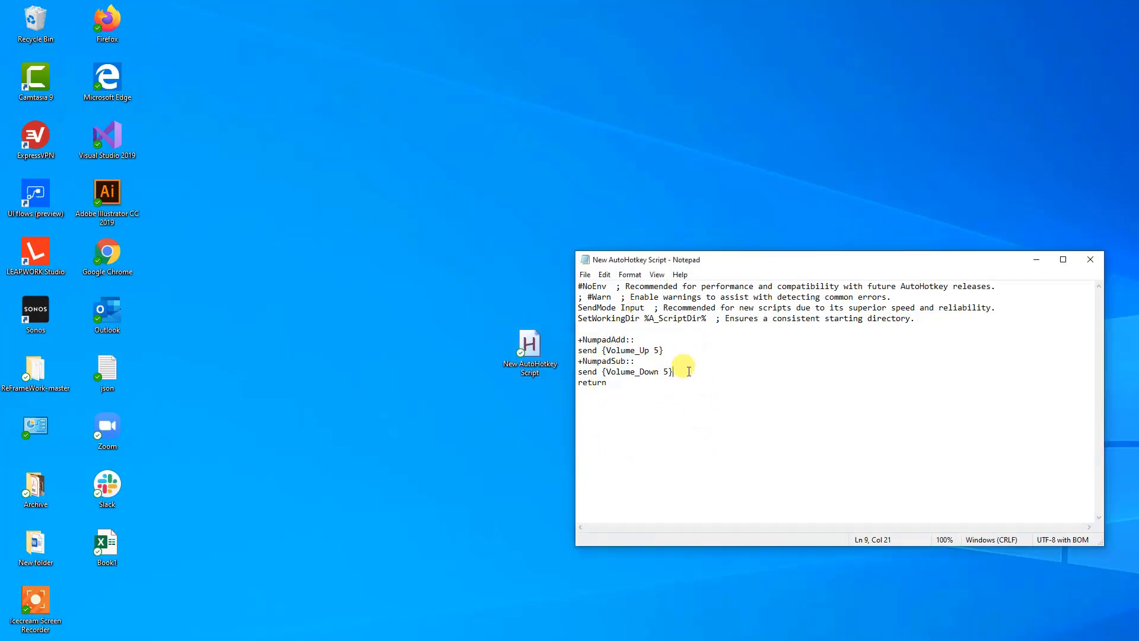
Add the +NumpadMult:: line and begin send {Volume_Mute} beneath it.
key("Return")
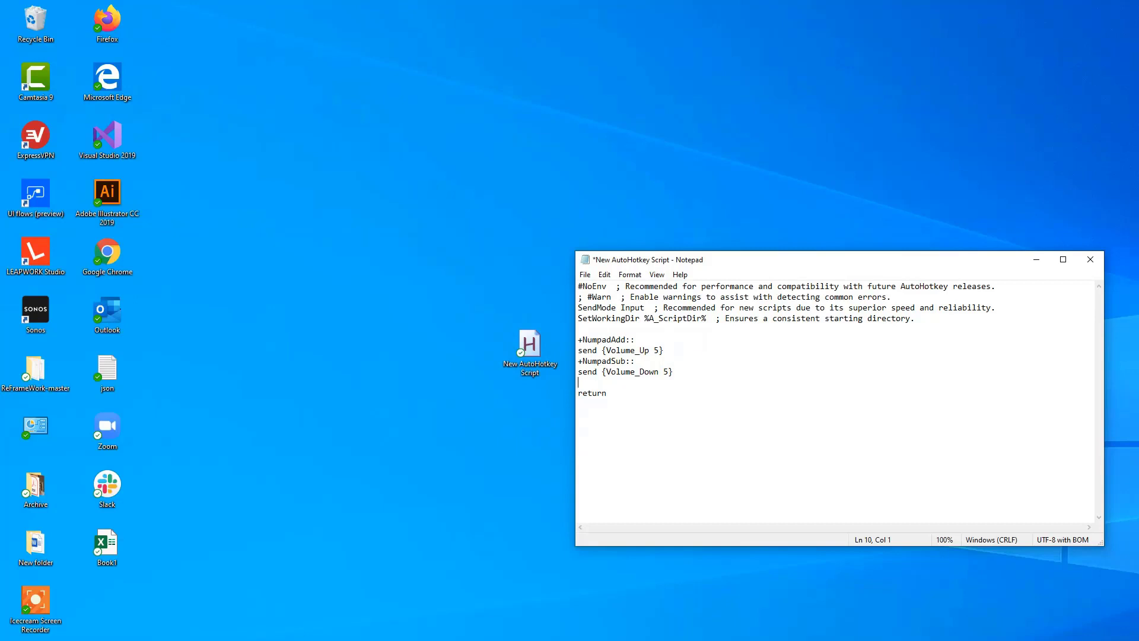
type("+Num")
type("padM")
type("ult::")
key("Return")
type("send ")
type("{")
type("Volu")
type("me_")
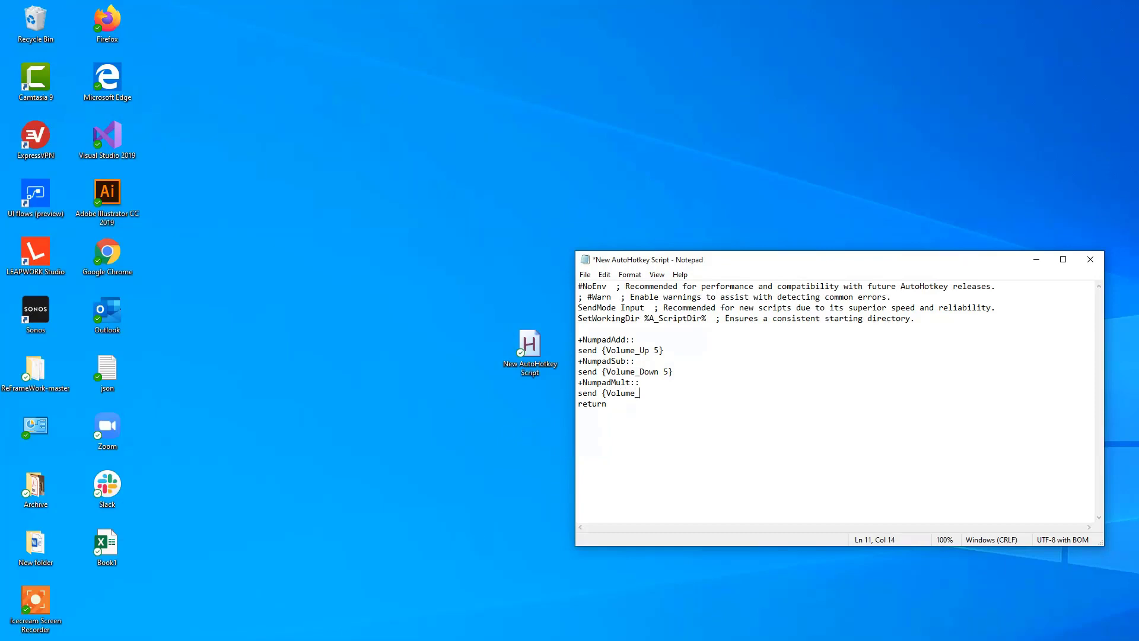
type("Mute")
type("}")
Save and rerun the script, then test muting and unmuting with the NumpadMult hotkey.
key("ctrl+s")
double_click(547, 350)
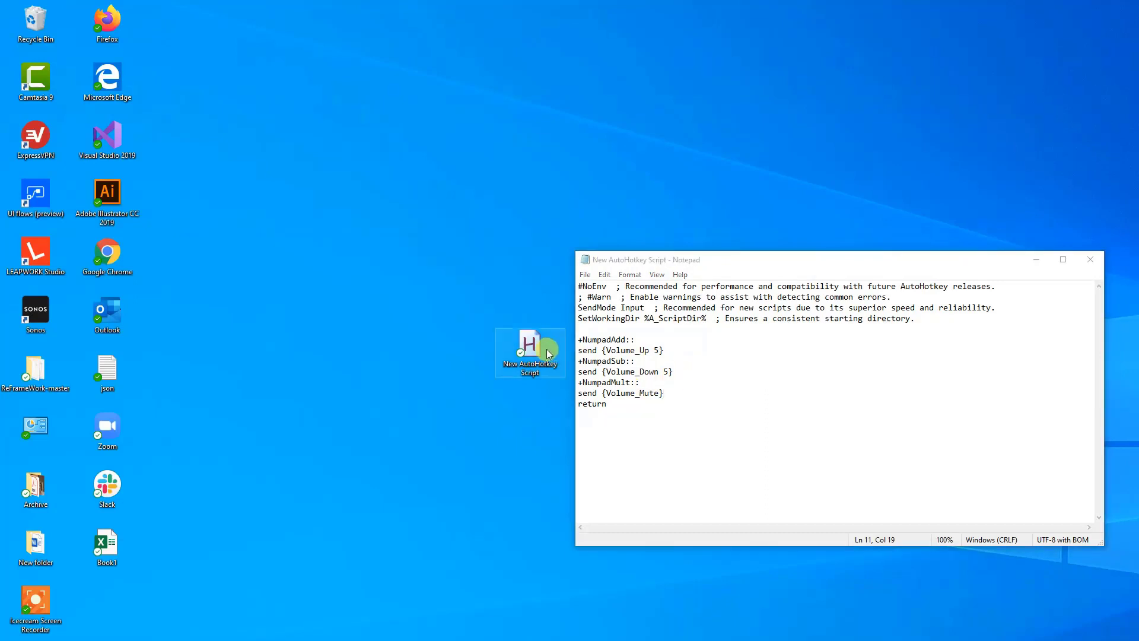
left_click(800, 462)
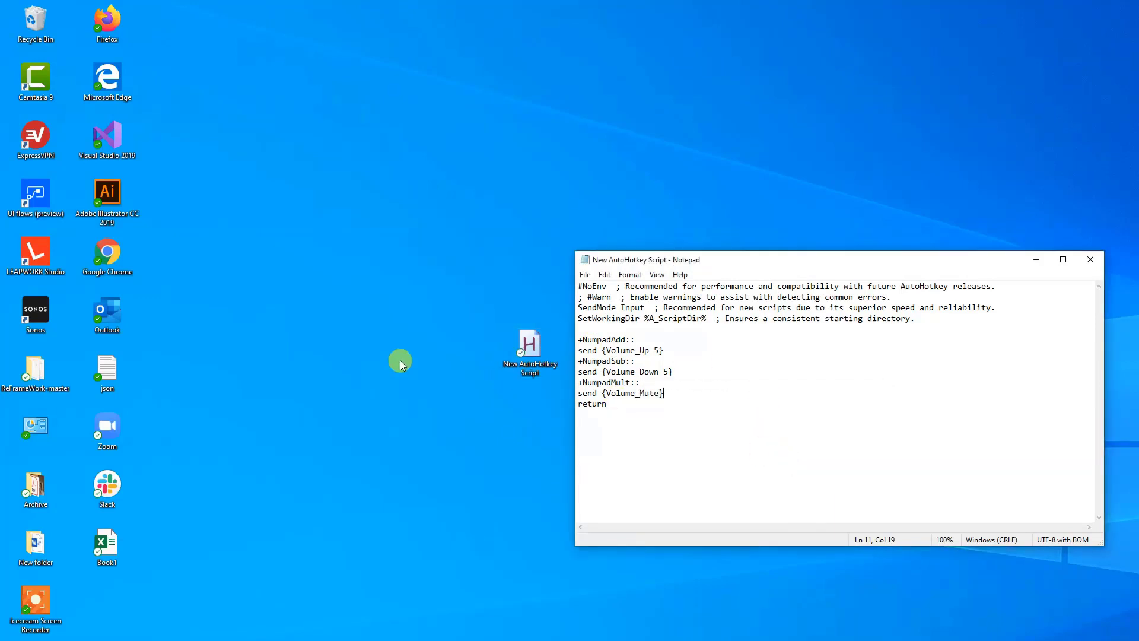
key("KP_Multiply")
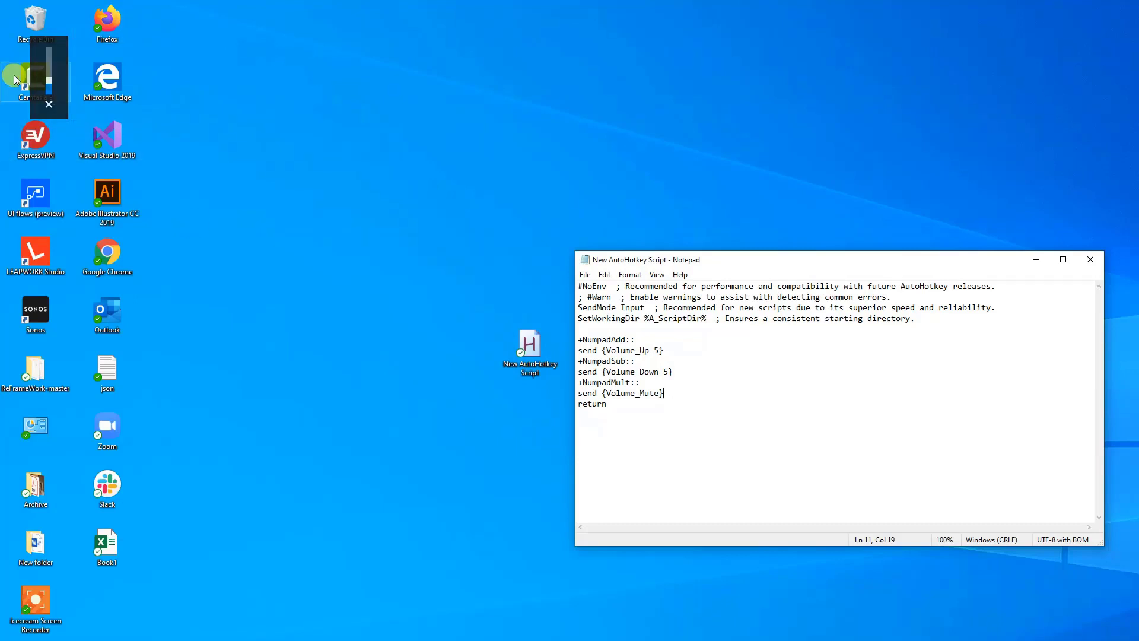
key("shift+KP_Add")
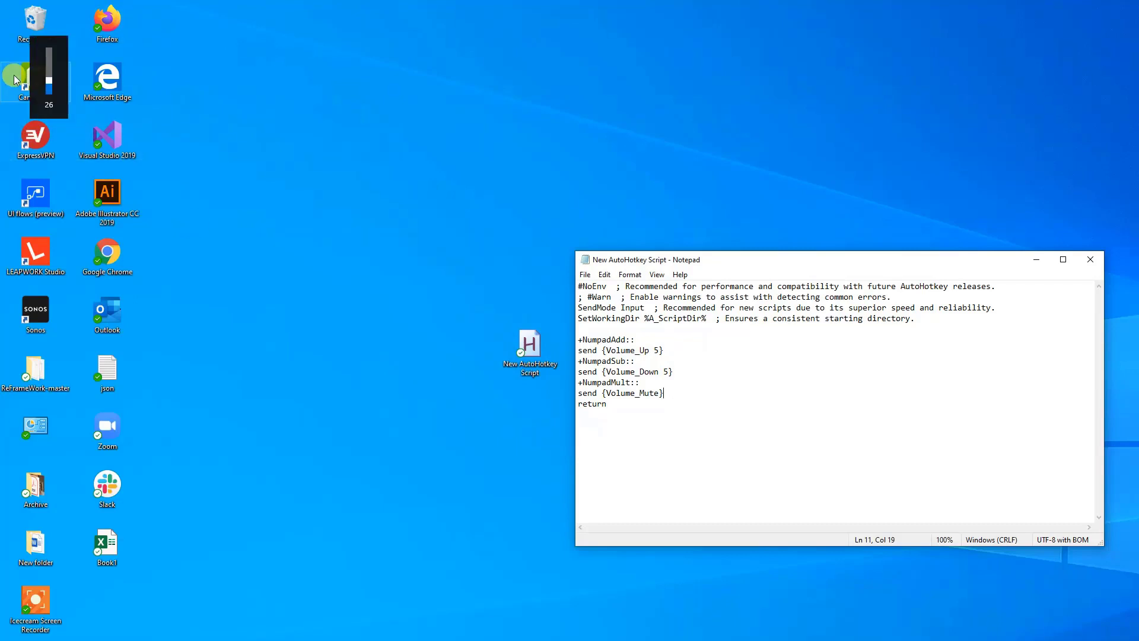
key("shift+KP_Multiply")
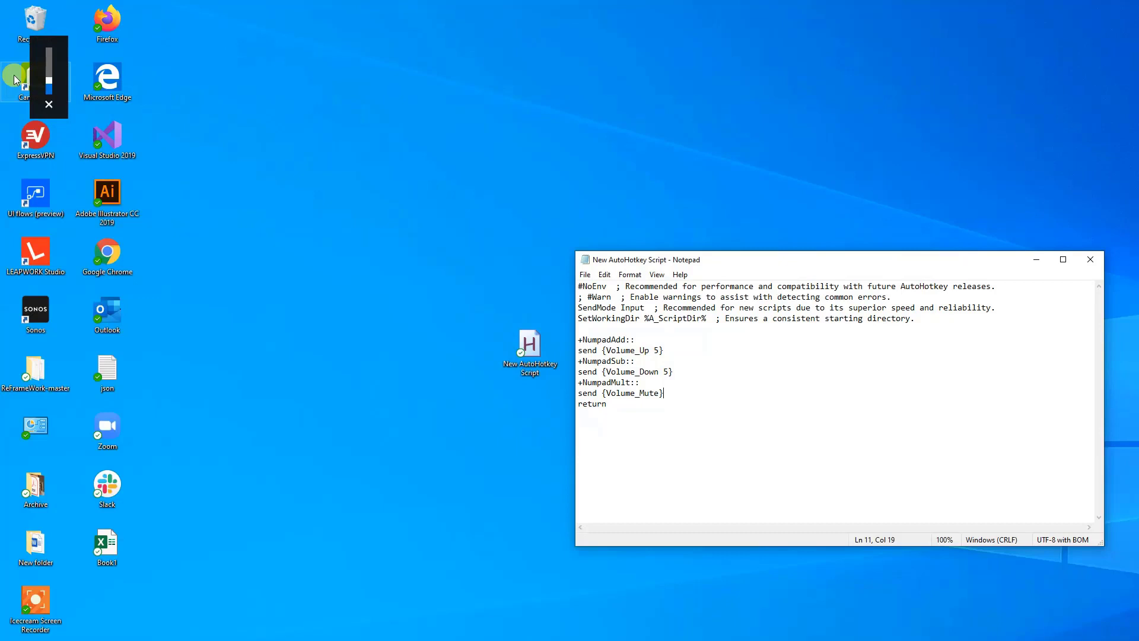